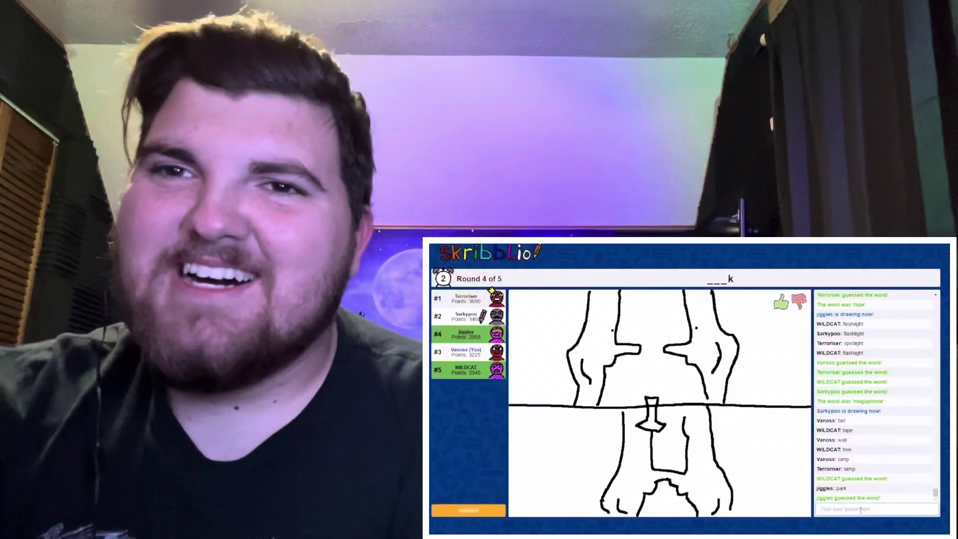
type("sa")
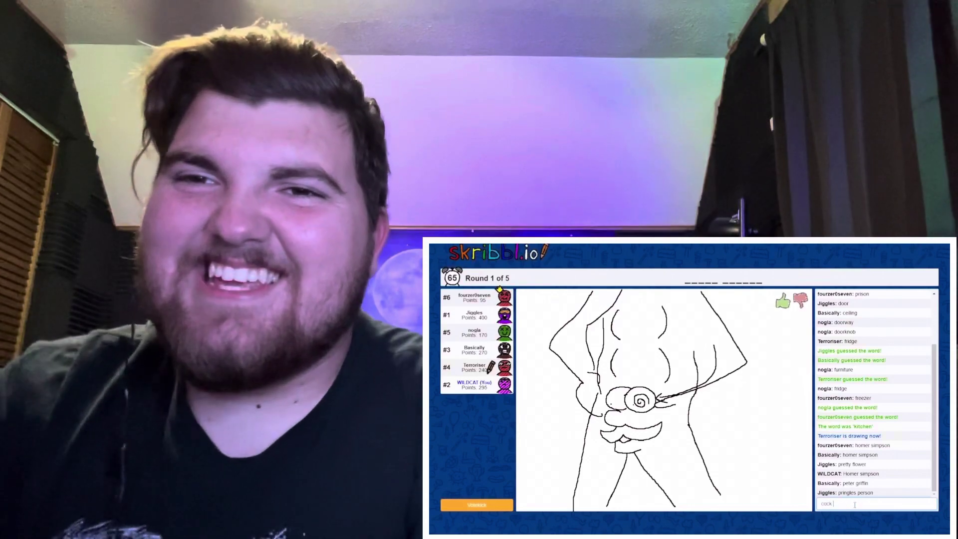
type("cock face")
key("Return")
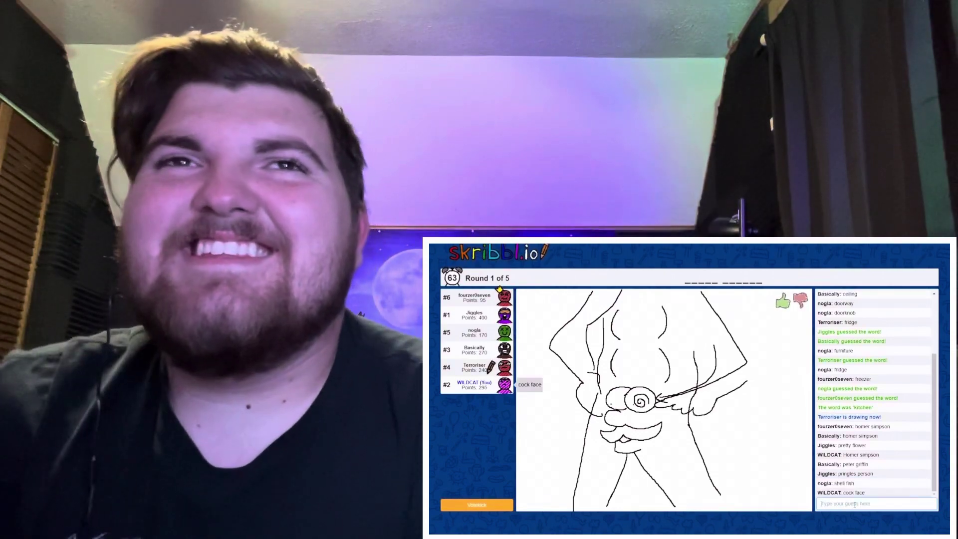
type("c")
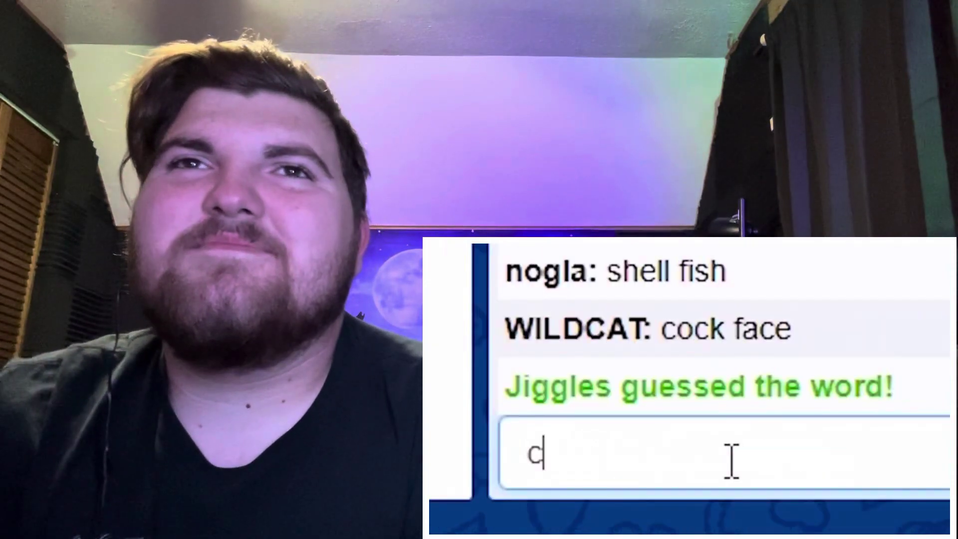
key("BackSpace")
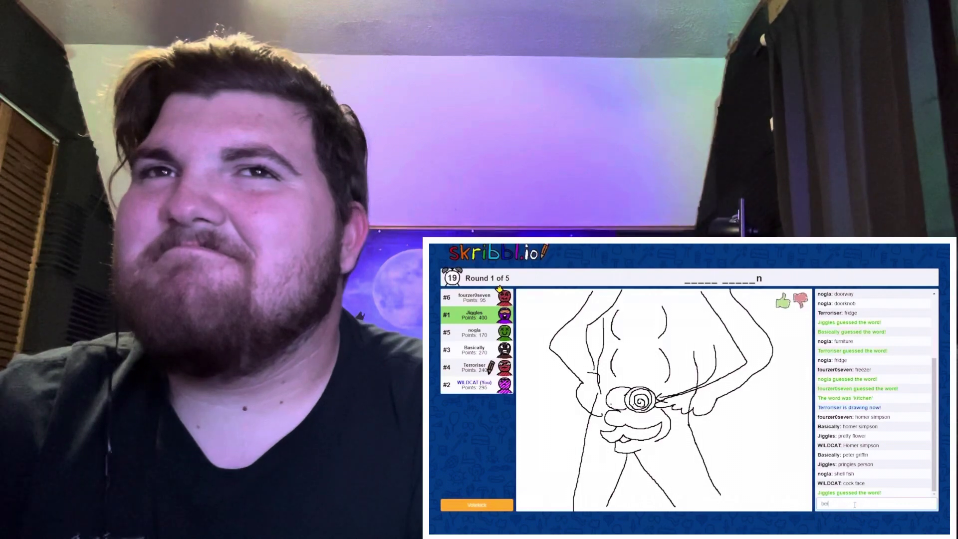
key("Return")
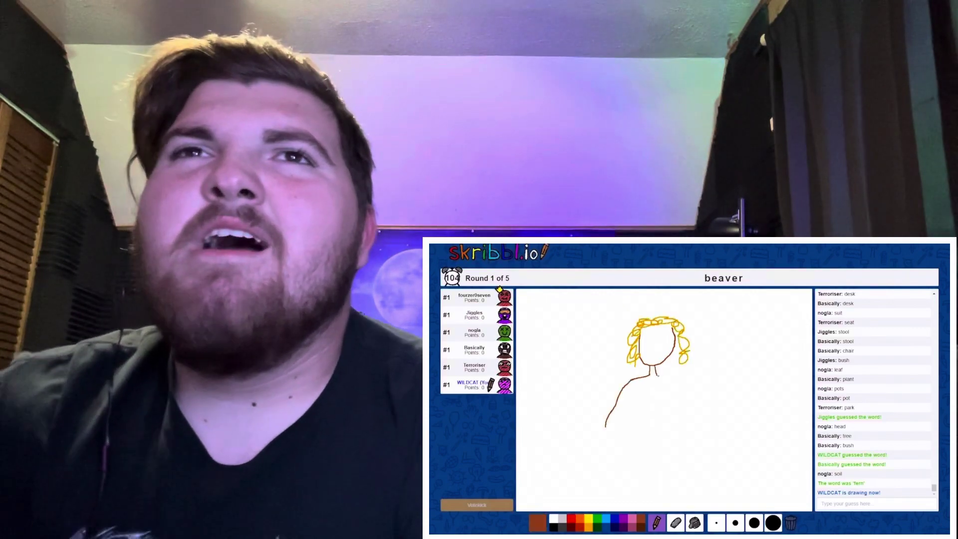
left_click_drag(657, 376, 715, 431)
left_click_drag(637, 394, 638, 419)
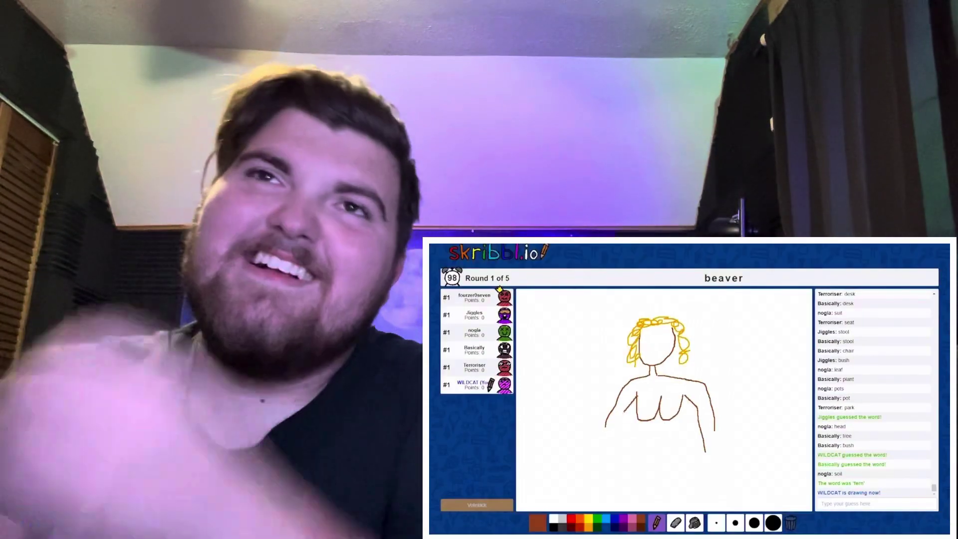
left_click_drag(625, 390, 591, 468)
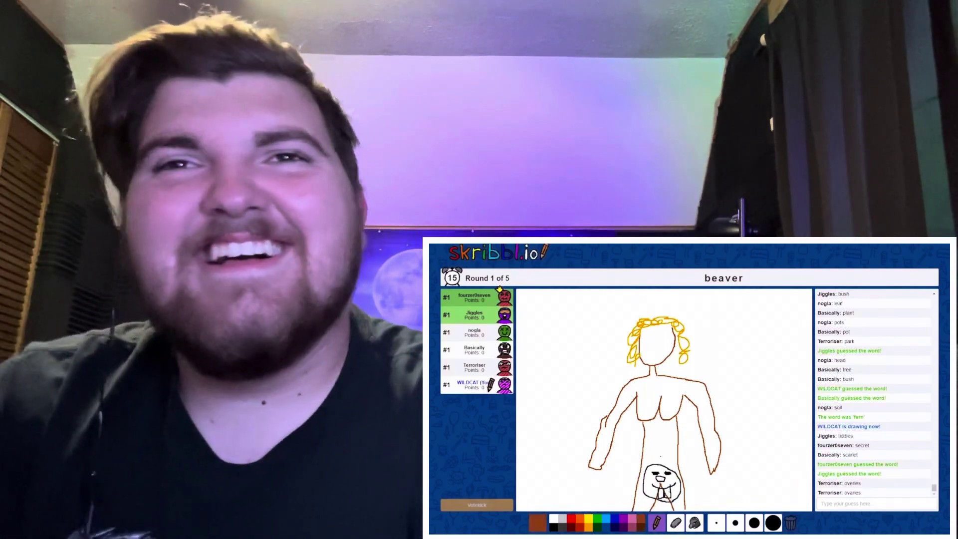
left_click(565, 527)
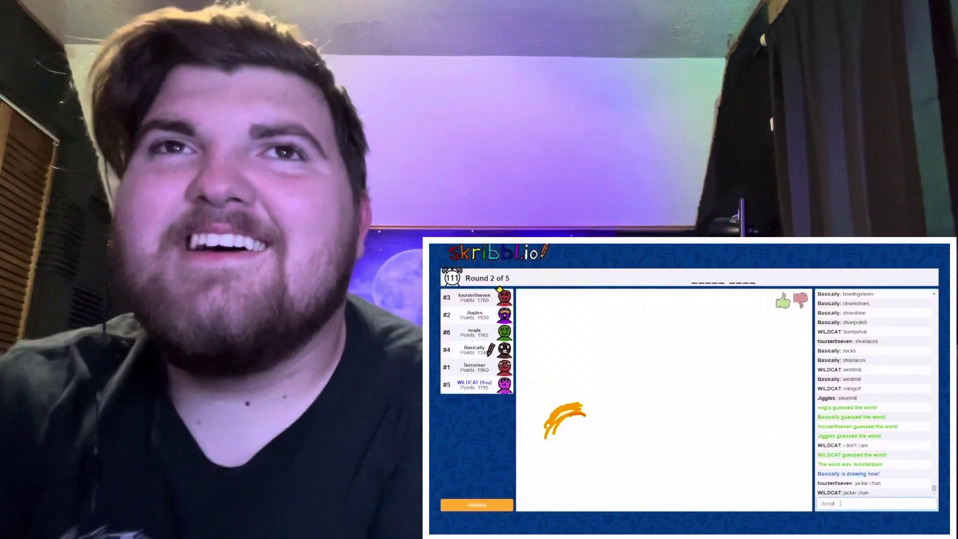
type("or")
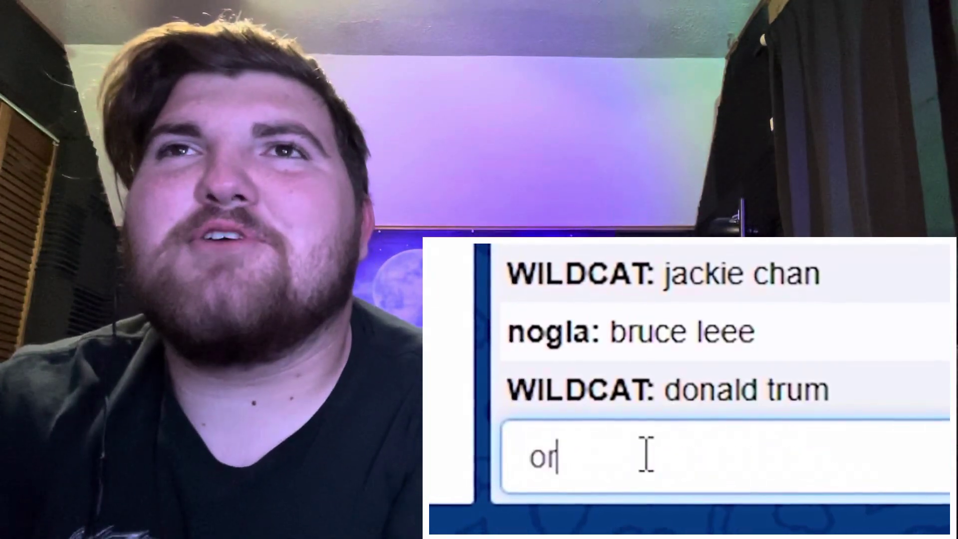
type("ange guy")
key("Return")
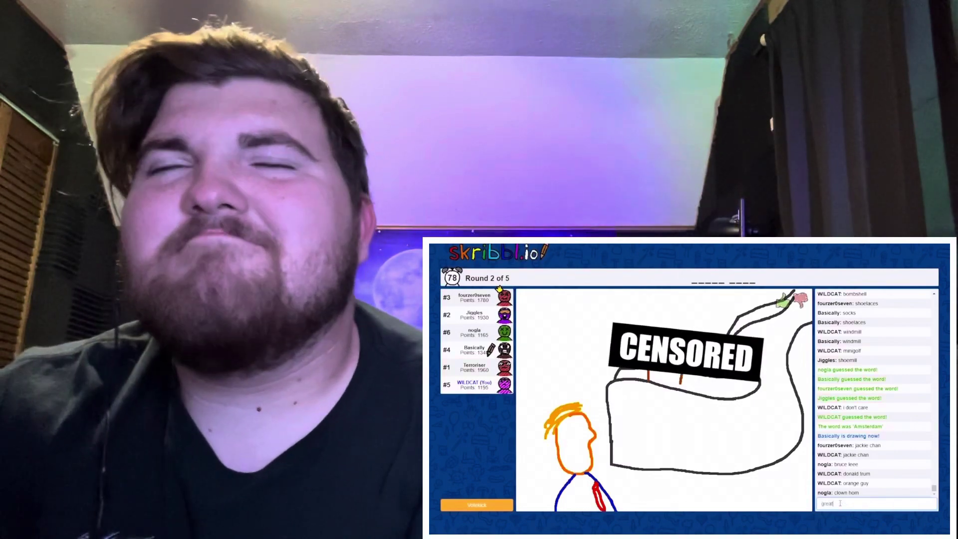
type("all")
key("Return")
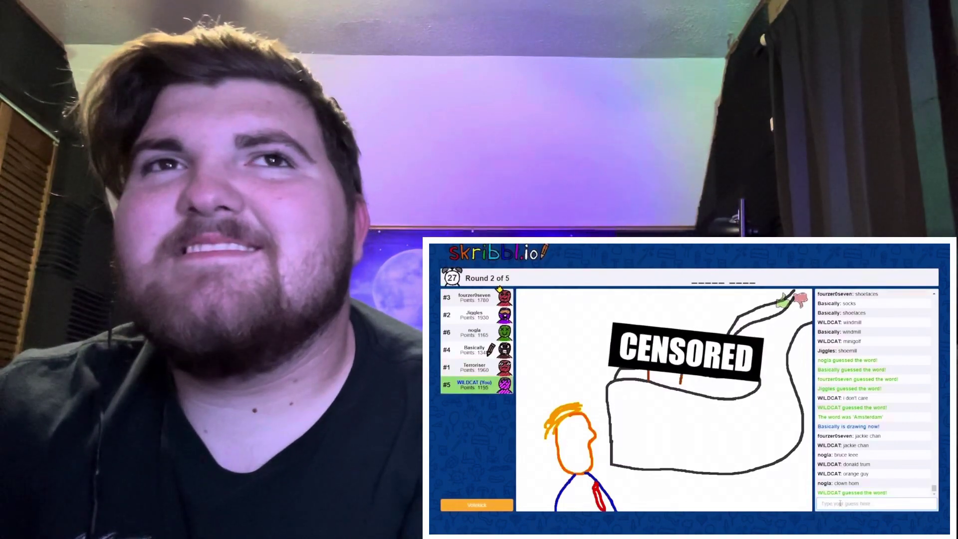